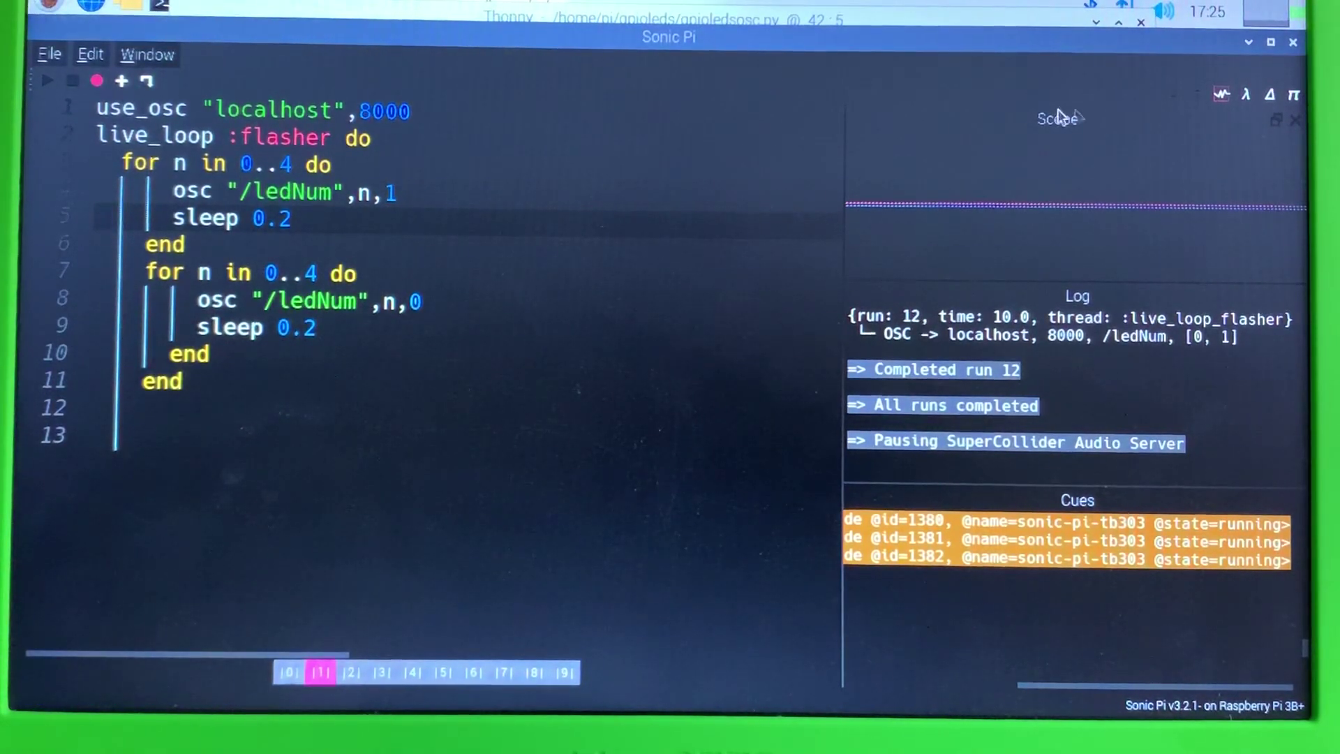
- Bring up the Preferences panel via the π icon
left_click(1296, 93)
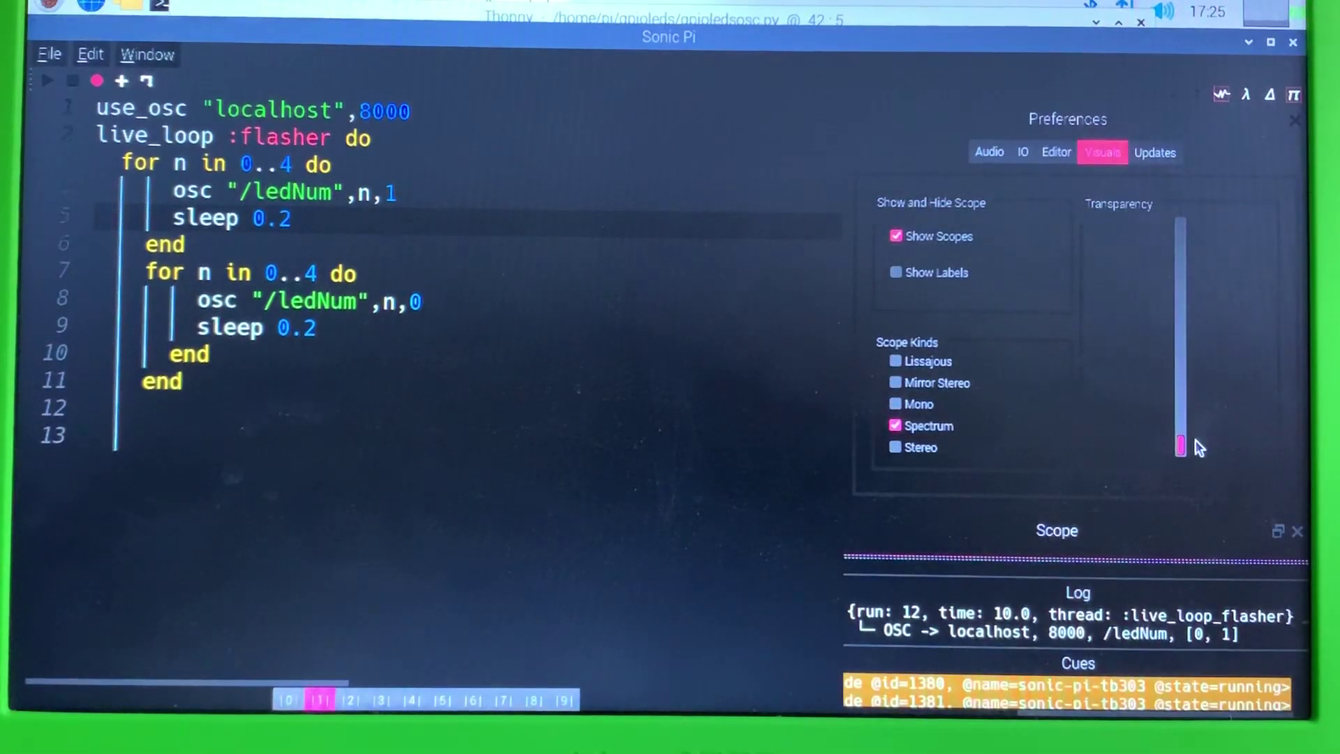
- Raise the Transparency slider so the Thonny LED server code shows through
left_click_drag(1179, 448, 1181, 206)
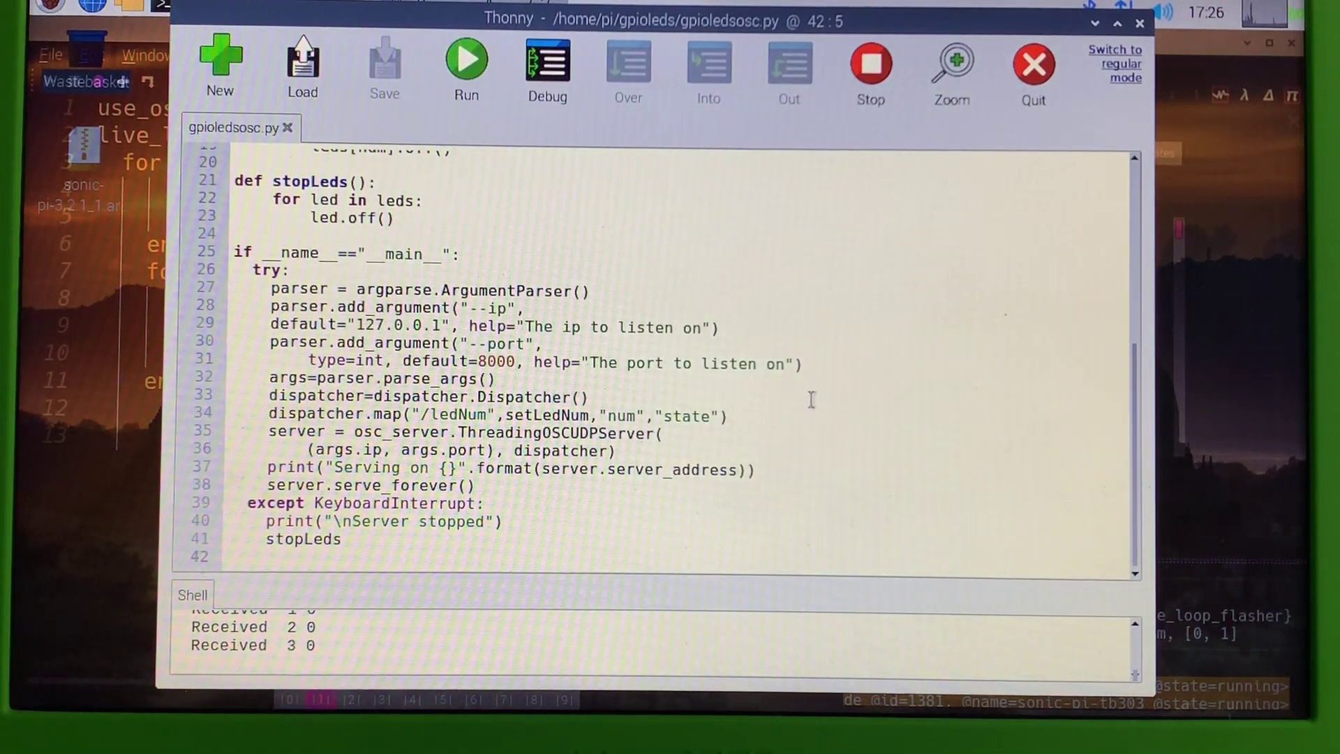
scroll(811, 399, "up", 3)
scroll(811, 400, "up", 1)
scroll(817, 396, "up", 1)
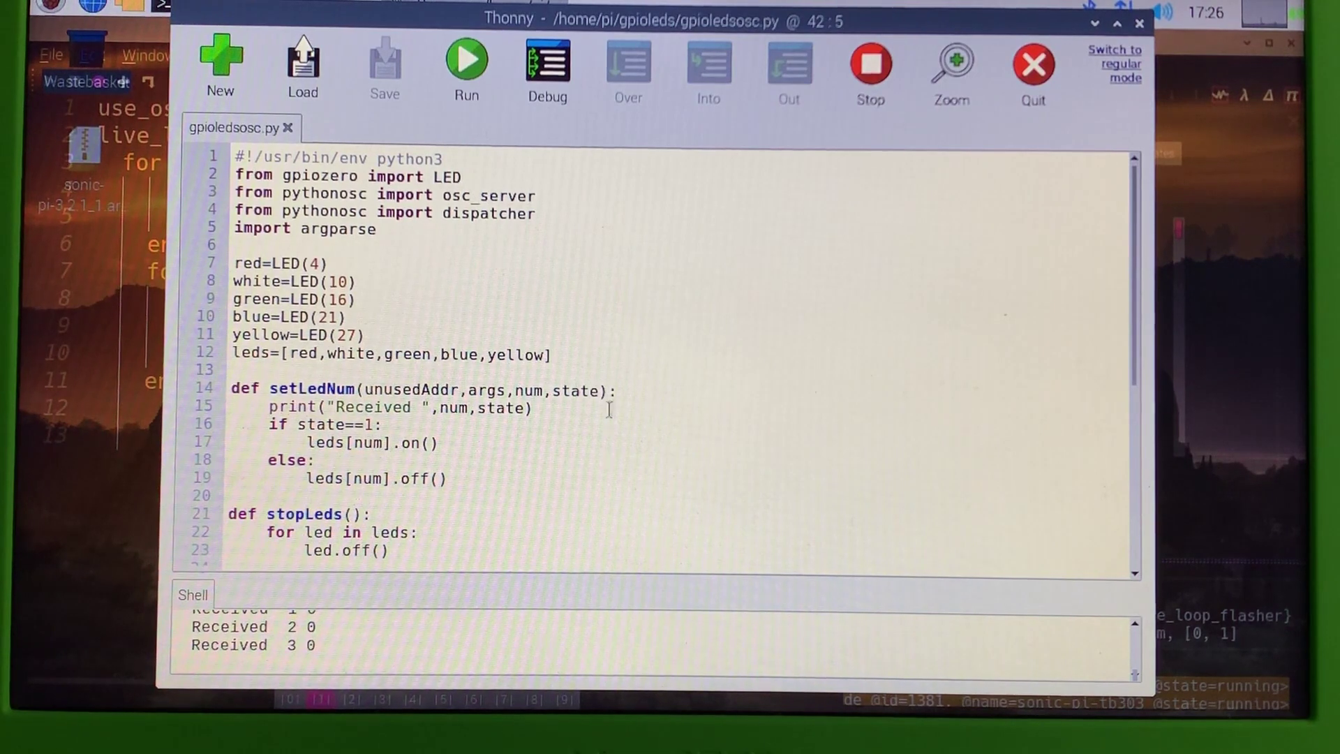
scroll(610, 409, "down", 2)
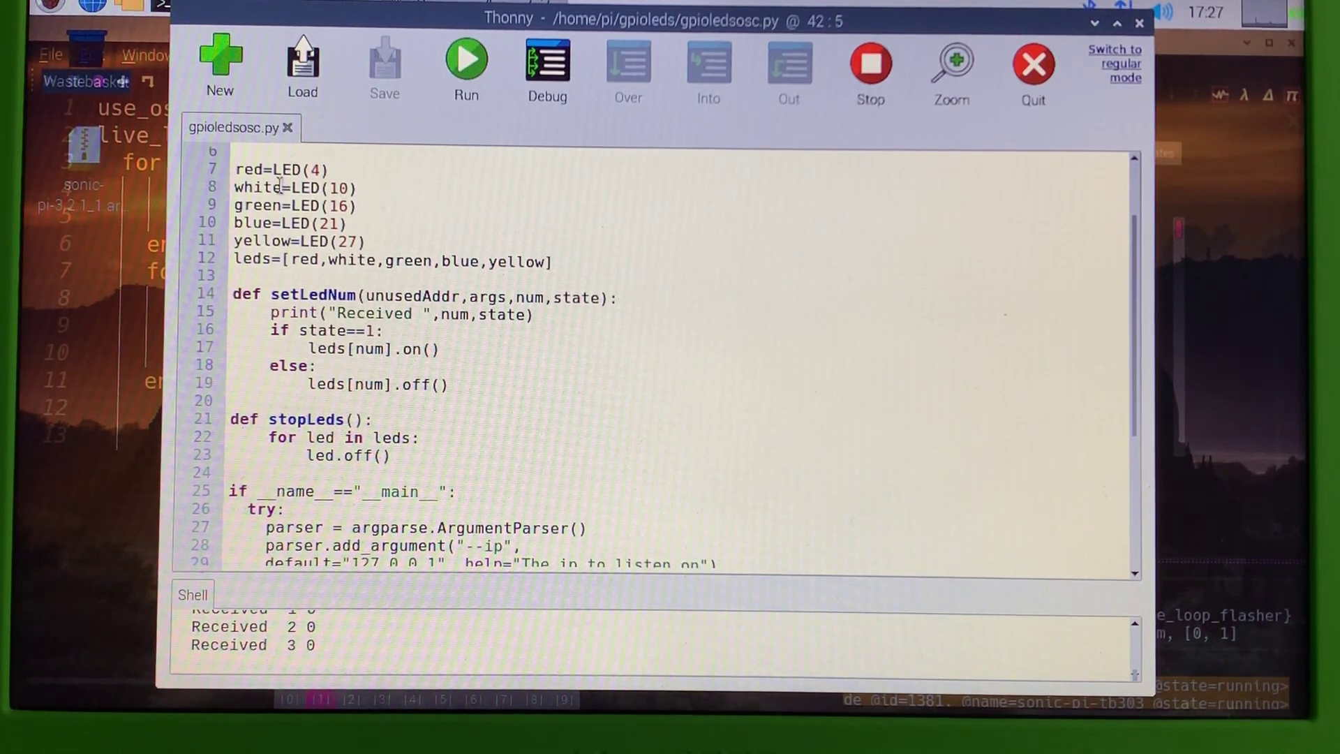
scroll(280, 205, "up", 1)
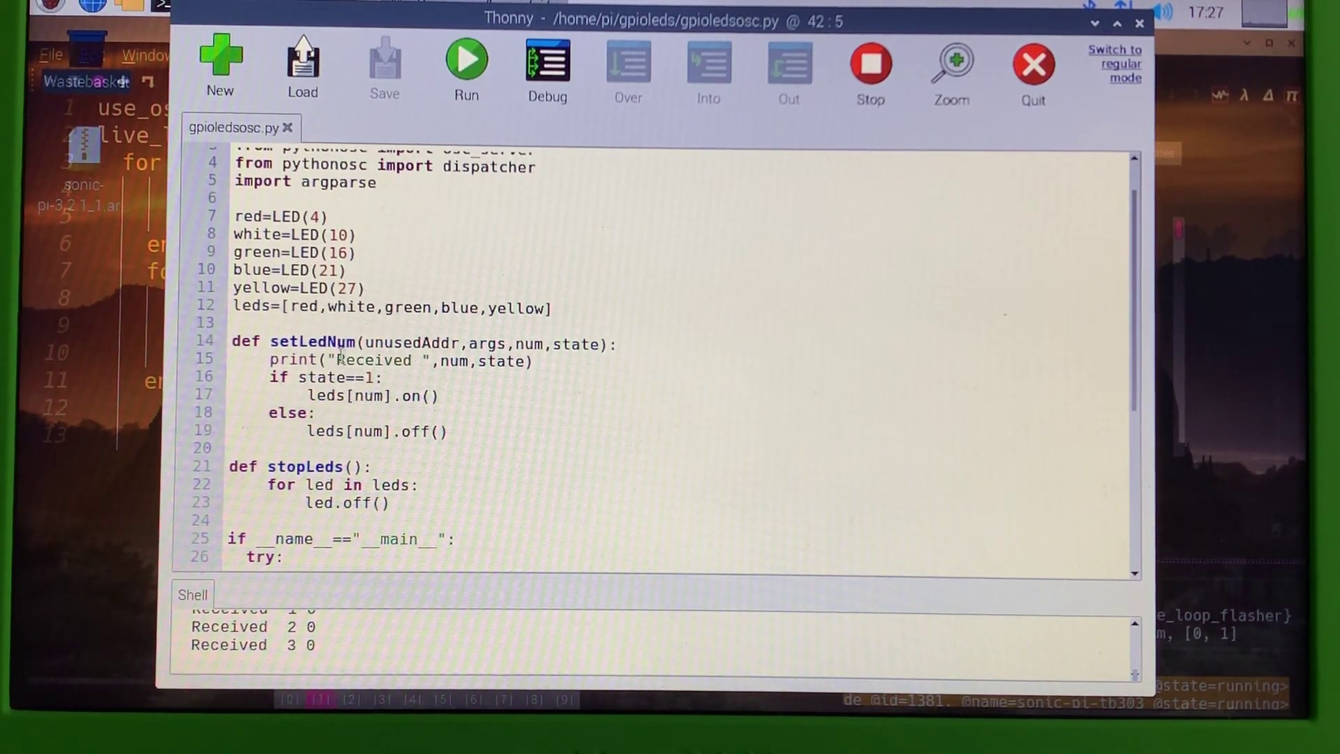
double_click(299, 309)
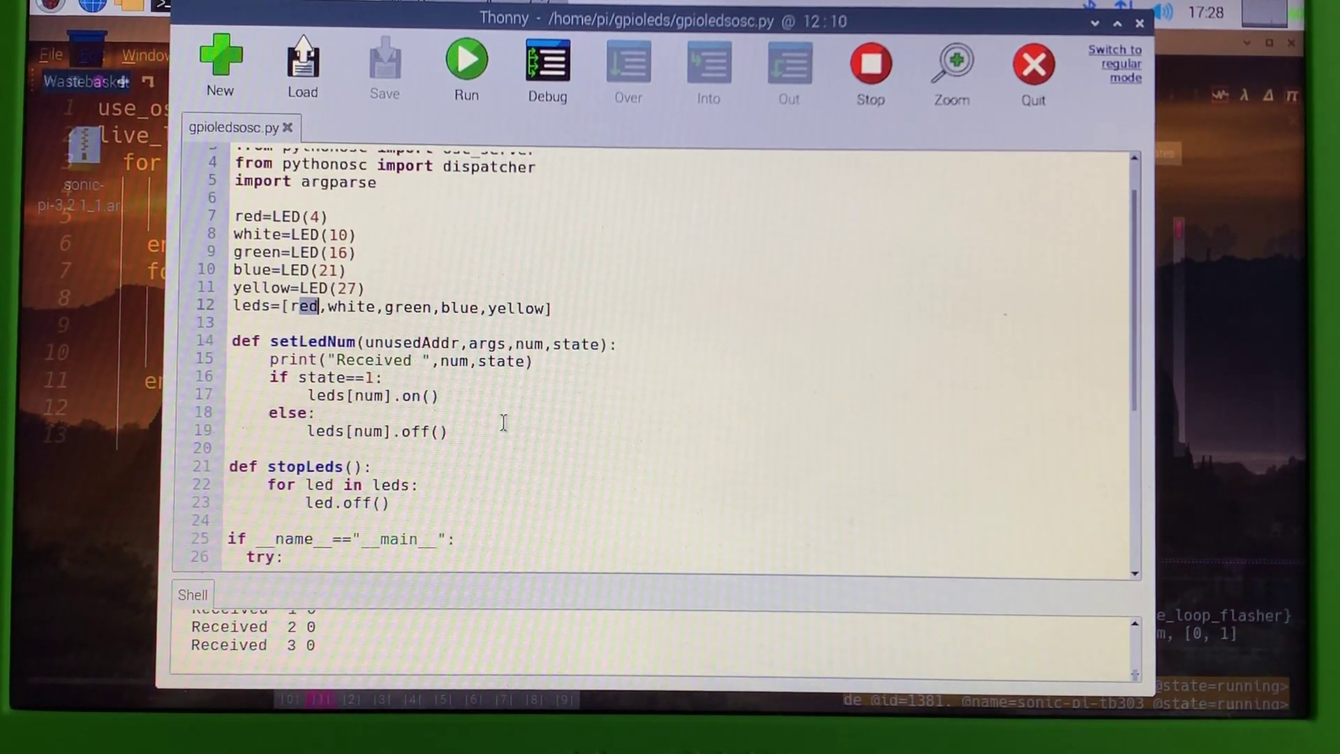
scroll(504, 421, "down", 1)
scroll(502, 424, "down", 3)
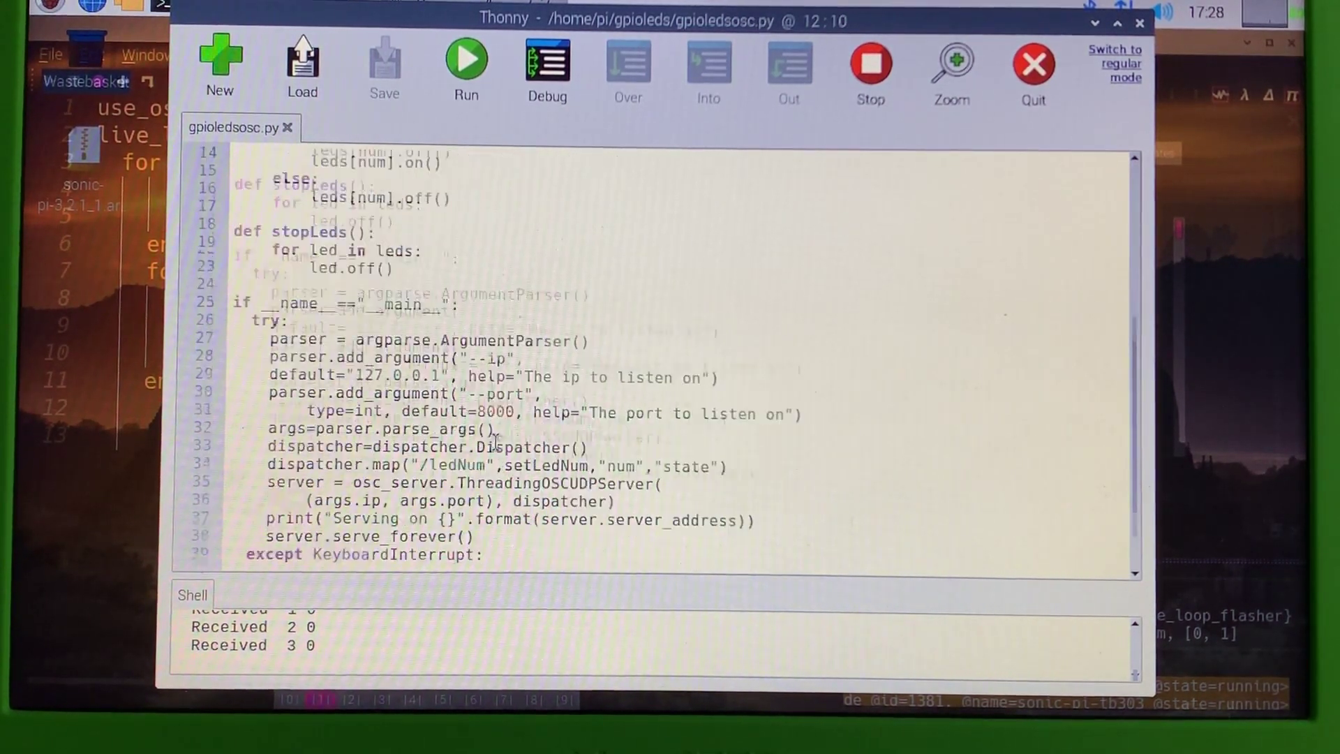
scroll(497, 430, "down", 1)
scroll(489, 440, "up", 4)
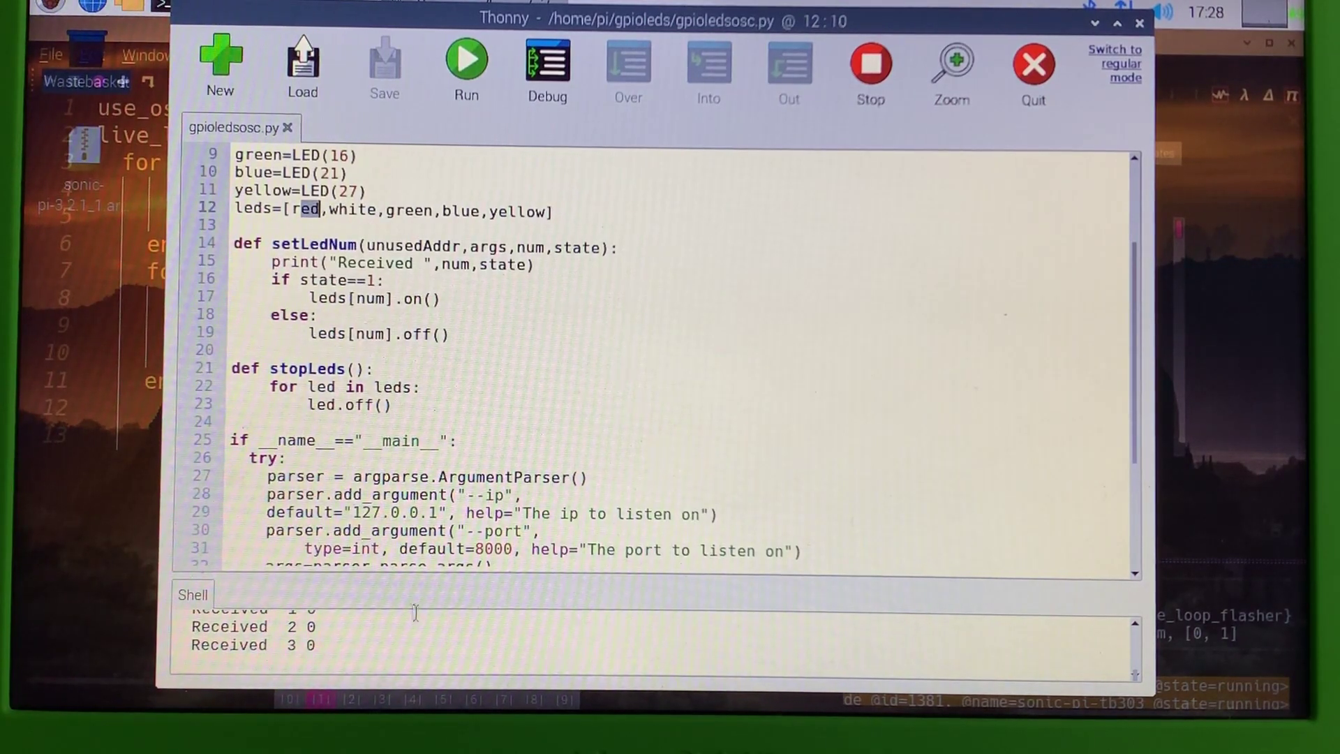
left_click(474, 566)
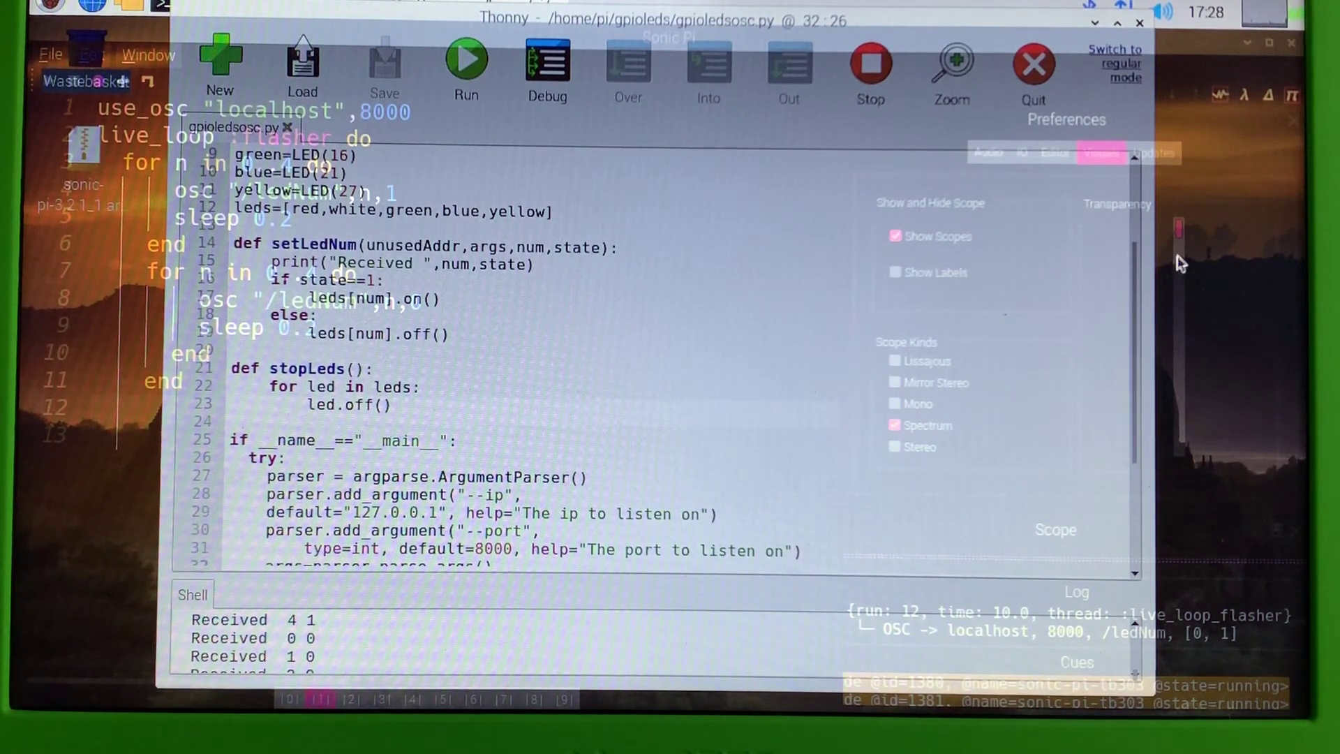
- Adjust the Transparency slider until the window is translucent over Thonny
left_click_drag(1179, 229, 1183, 461)
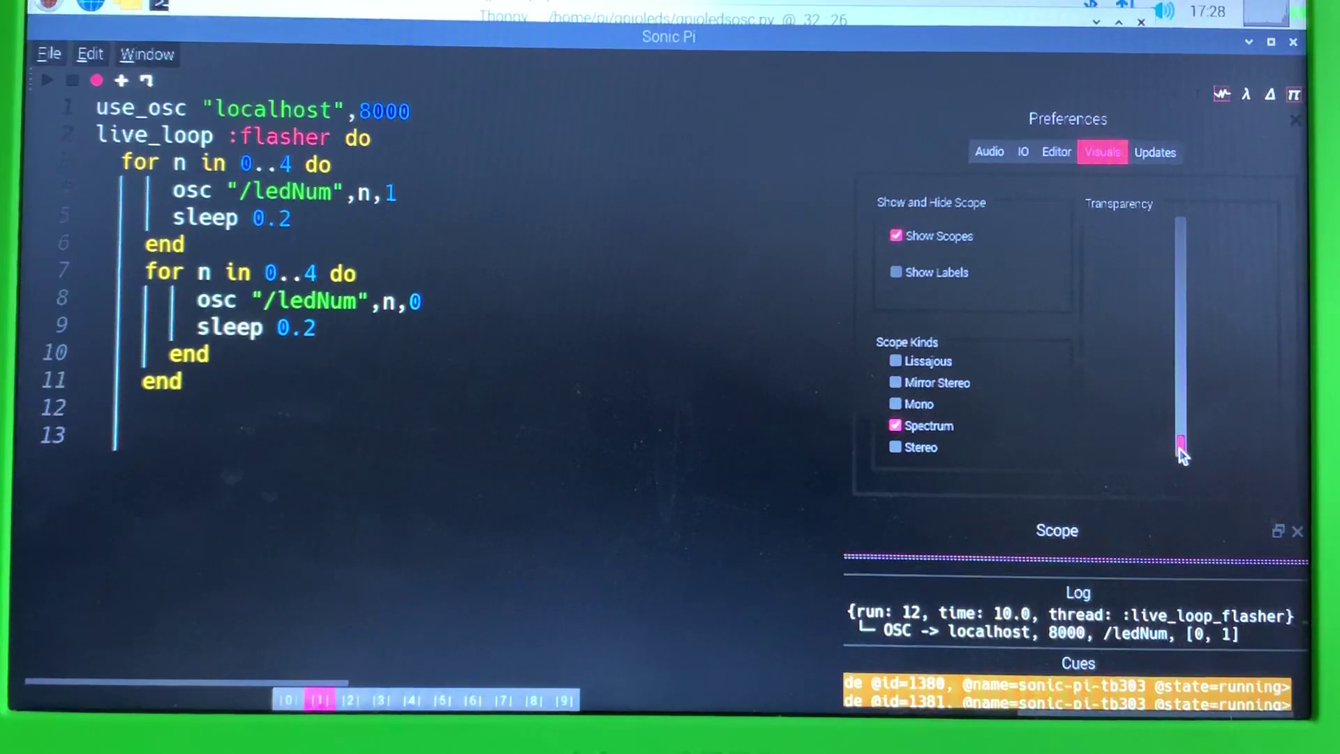
left_click_drag(1184, 450, 1181, 307)
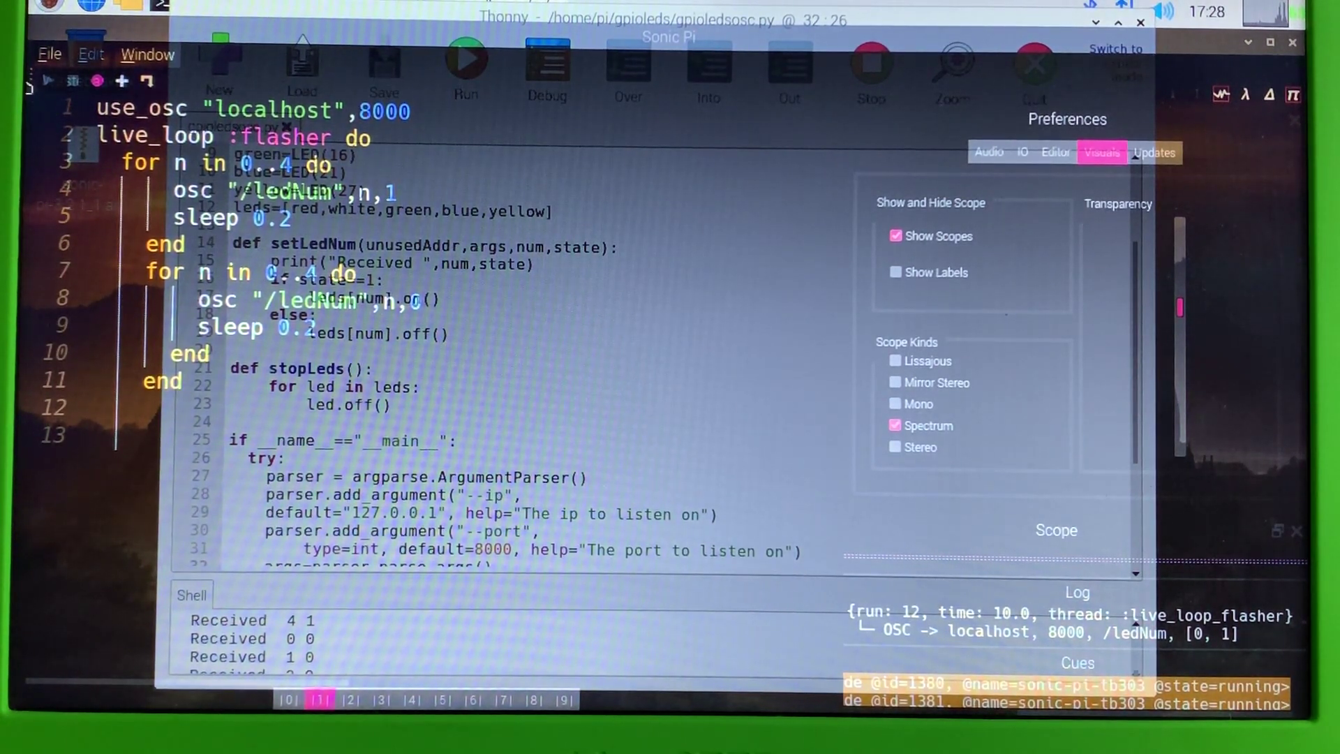
- Restart the flasher loop and close Preferences so the log shows the run
left_click(45, 81)
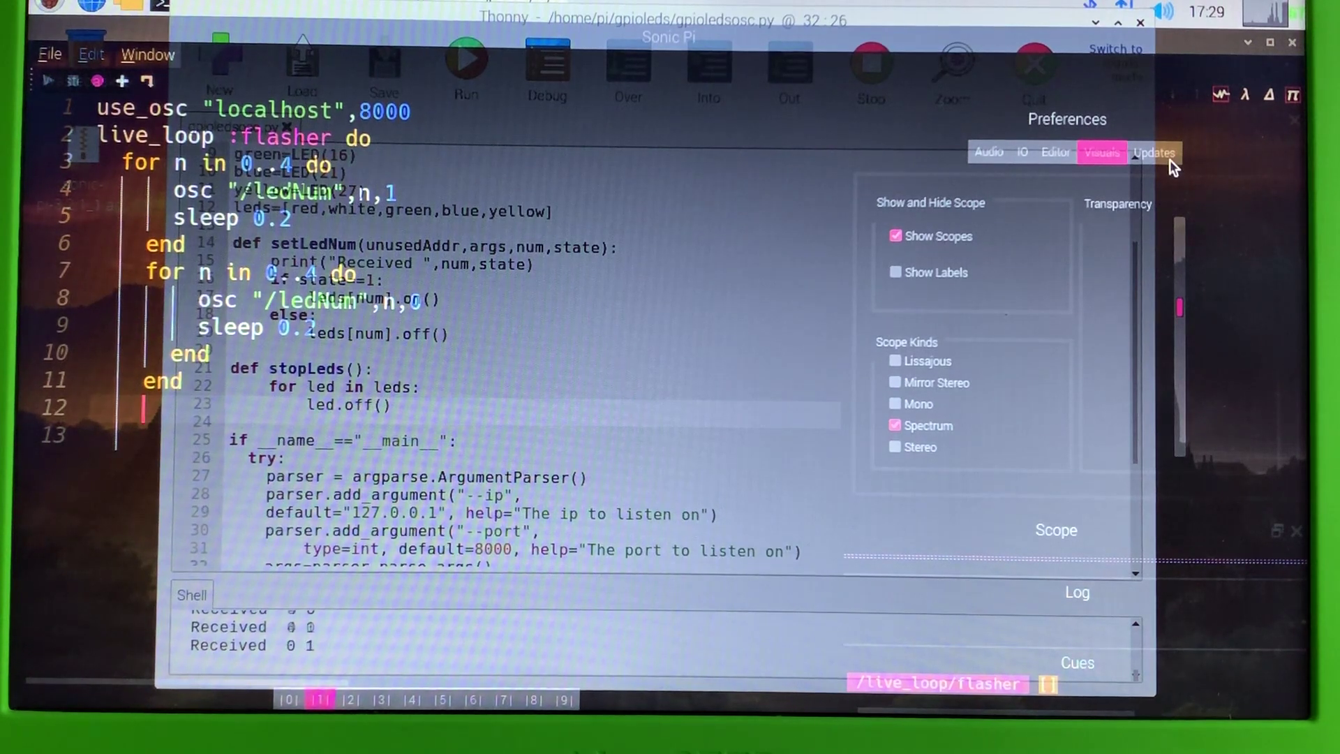
left_click(1296, 99)
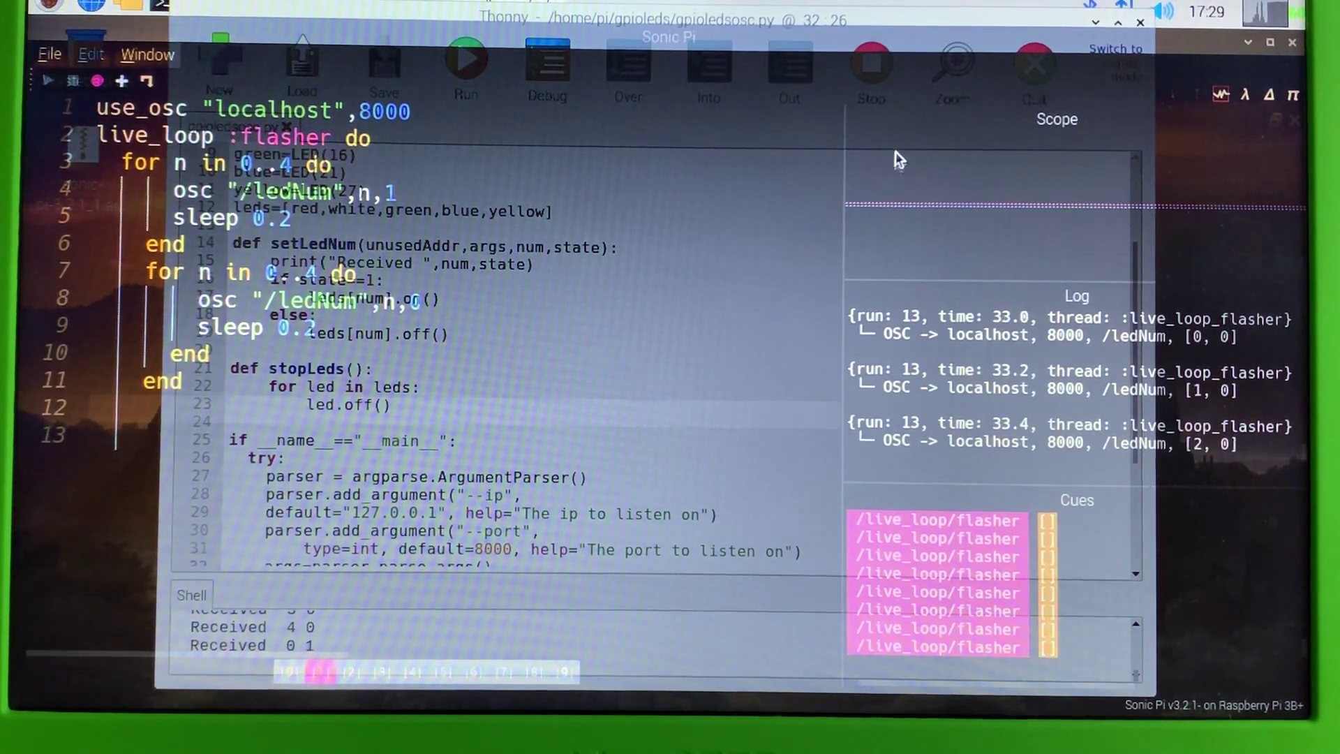
- Return focus to the code editor while the log streams /ledNum messages
left_click(719, 248)
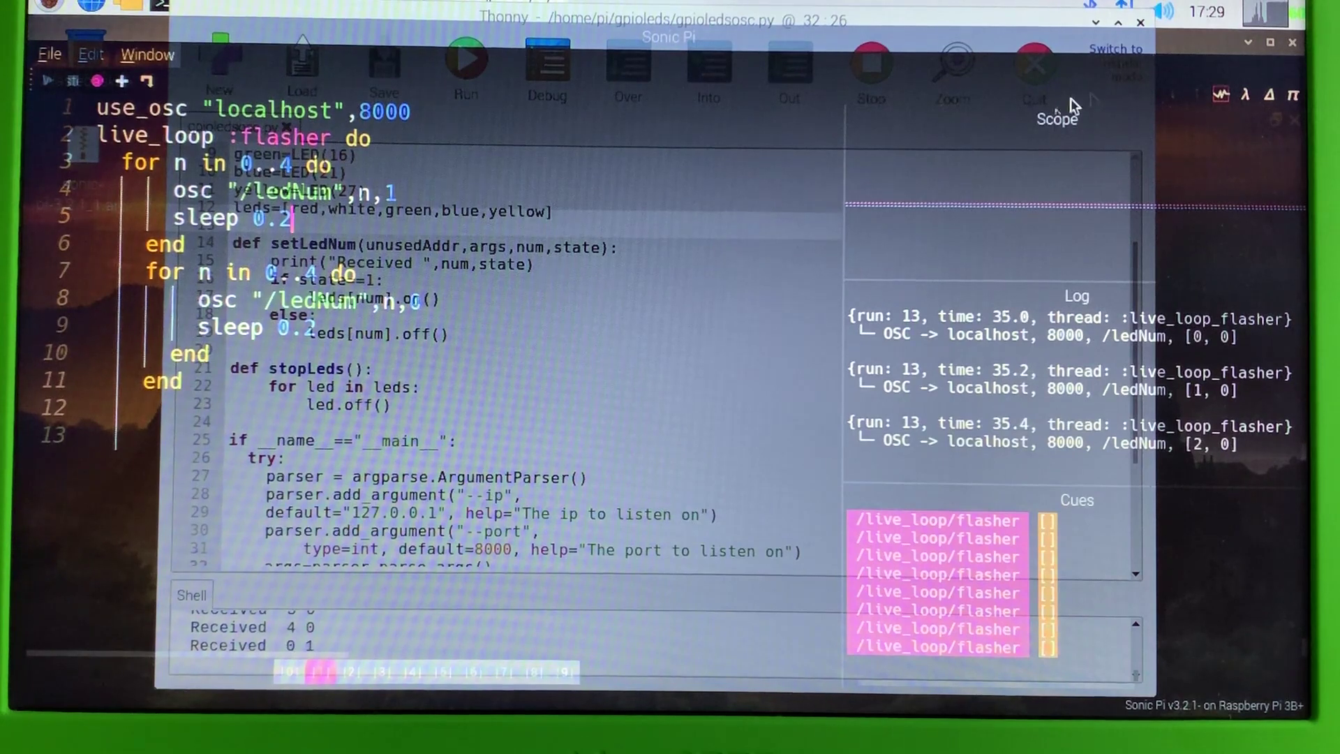
- Lower Transparency to fully opaque and switch to the nearly empty buffer tab 3
left_click(1297, 97)
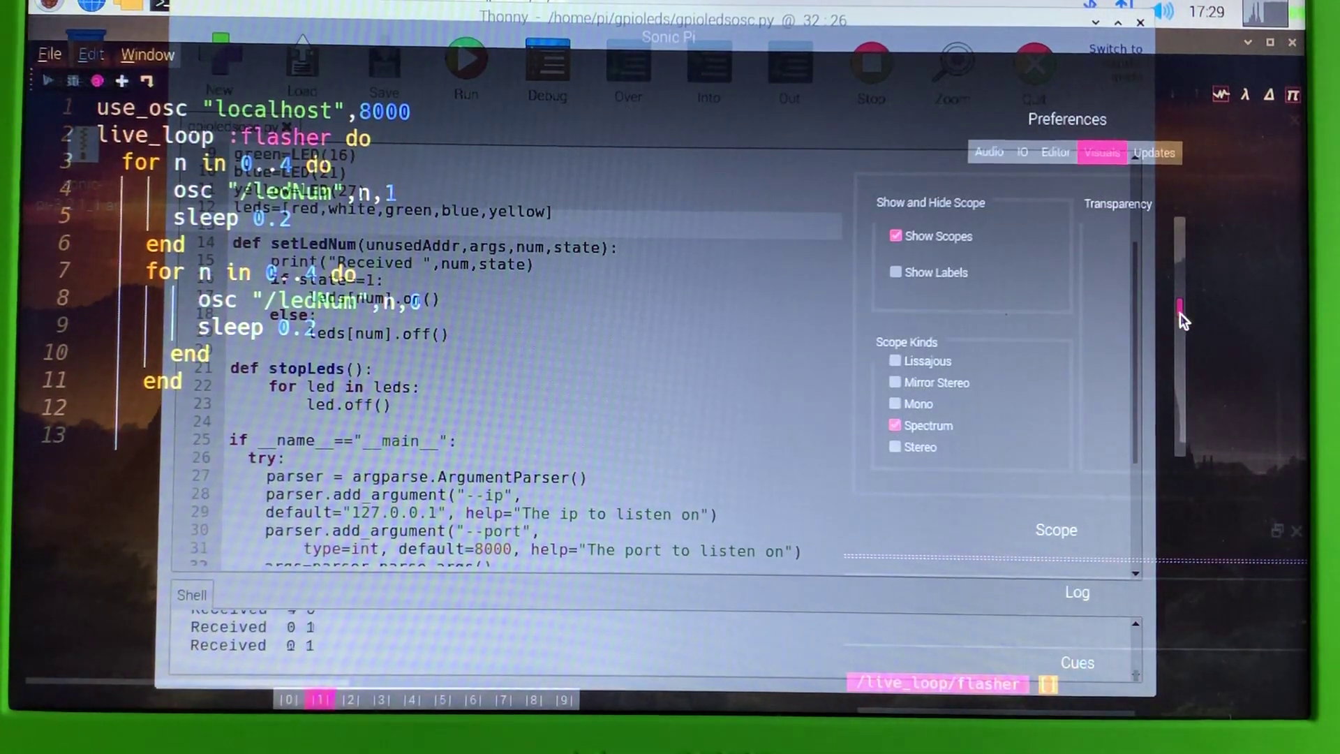
left_click_drag(1179, 302, 1179, 324)
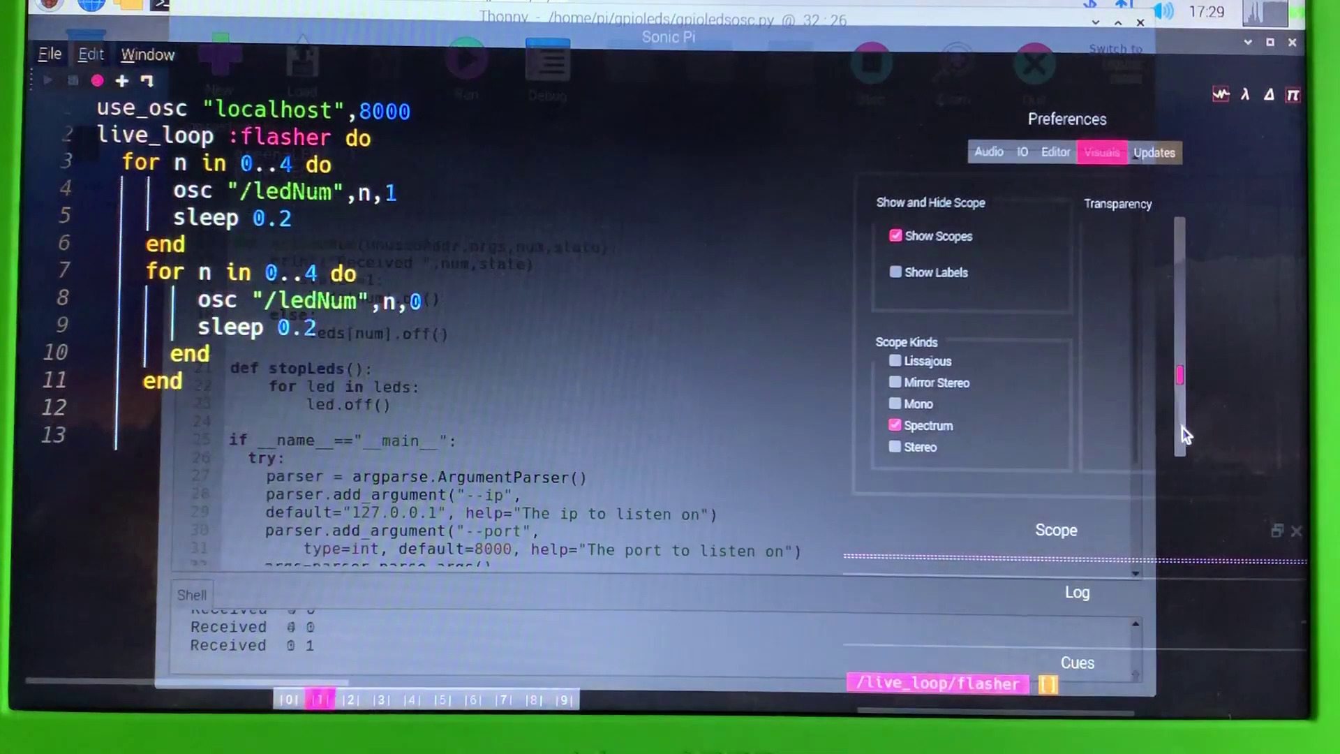
left_click_drag(1174, 387, 1179, 449)
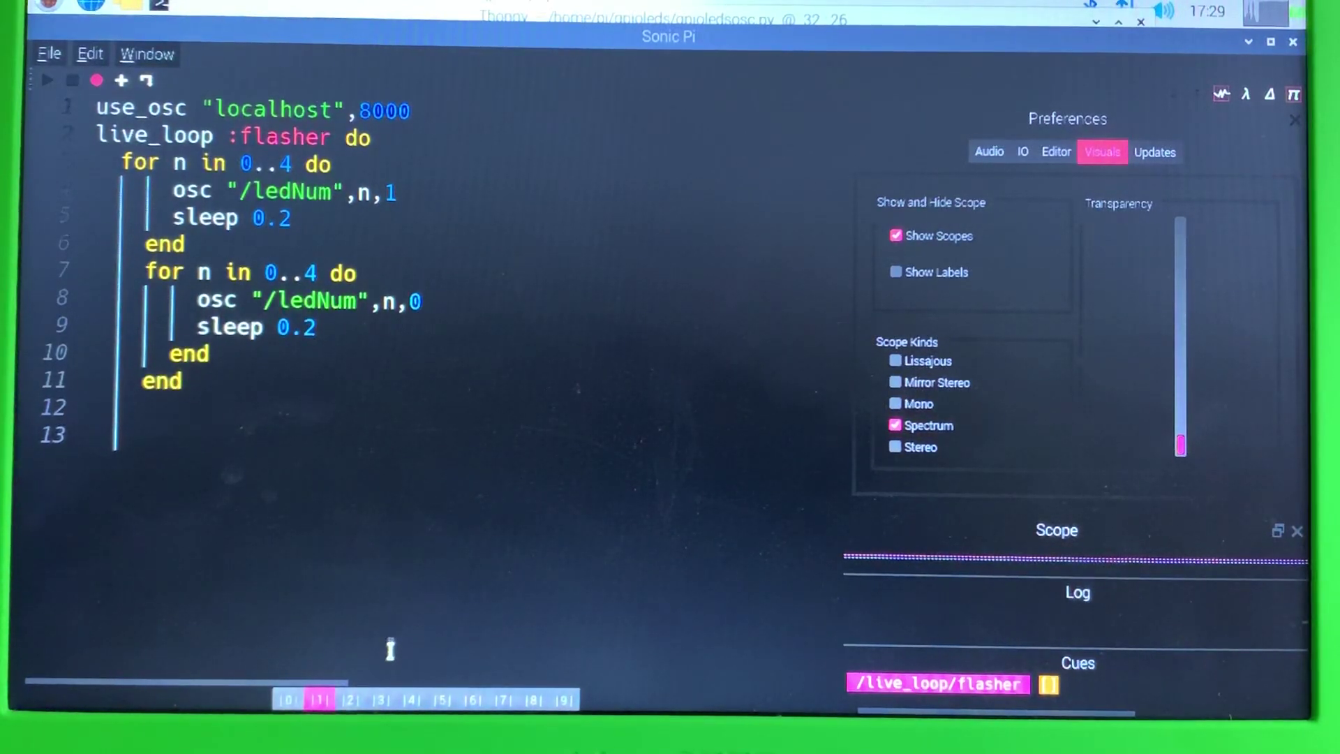
left_click(383, 700)
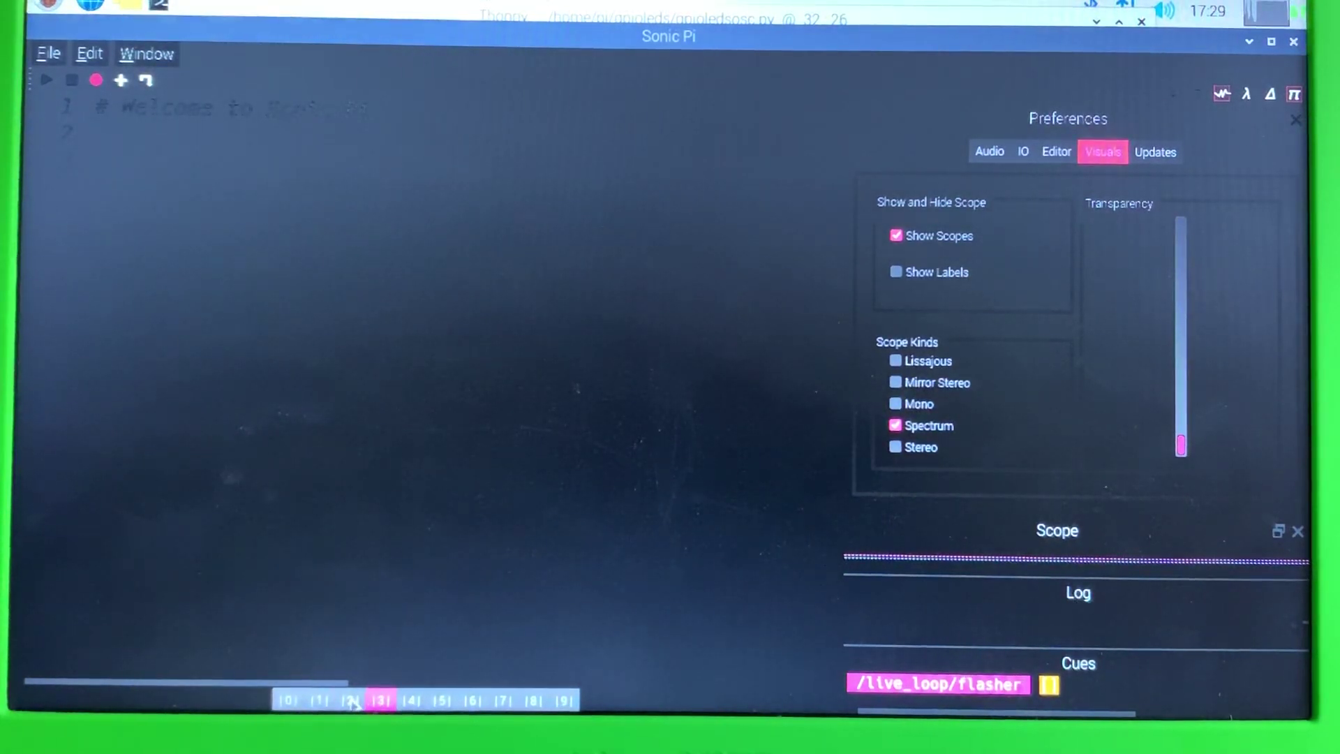
- Switch to buffer tab 2 holding the tb303 LED-pattern program
left_click(352, 700)
scroll(546, 540, "up", 3)
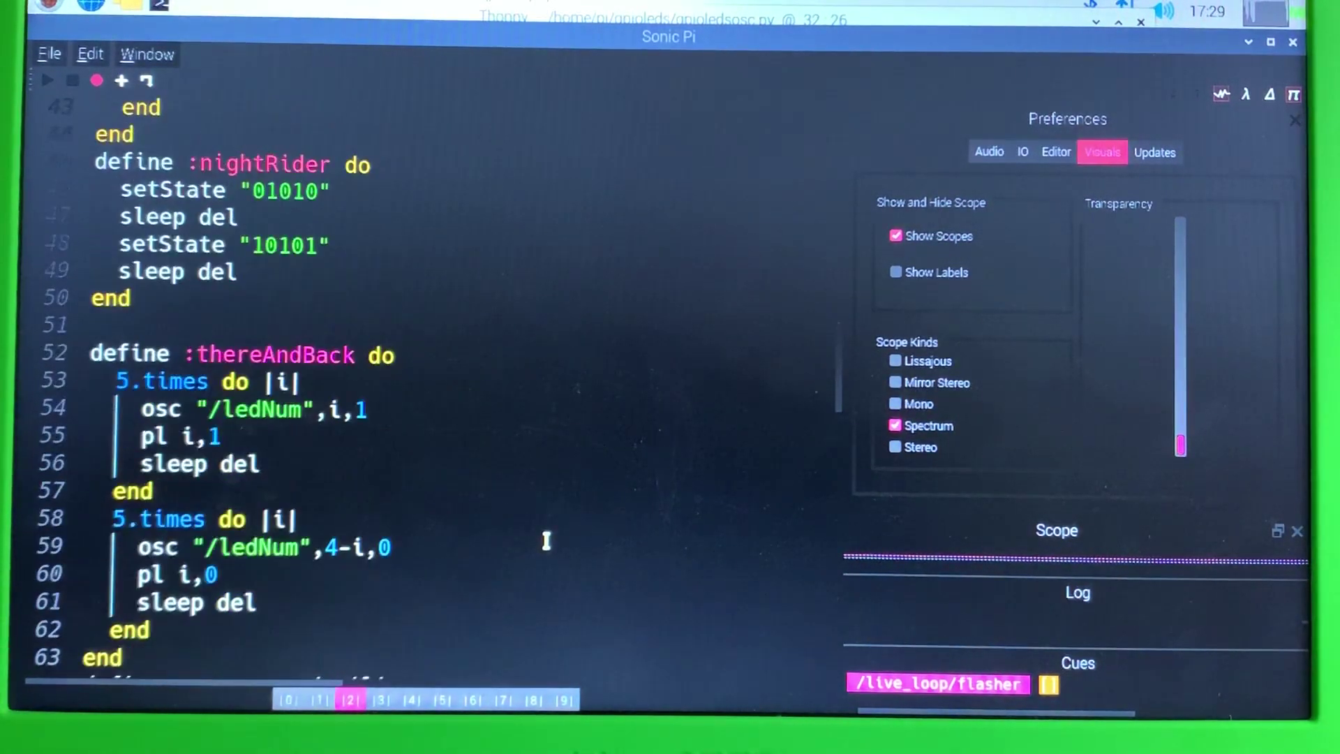
scroll(546, 541, "up", 1)
scroll(532, 536, "up", 5)
scroll(527, 527, "up", 2)
scroll(534, 527, "up", 5)
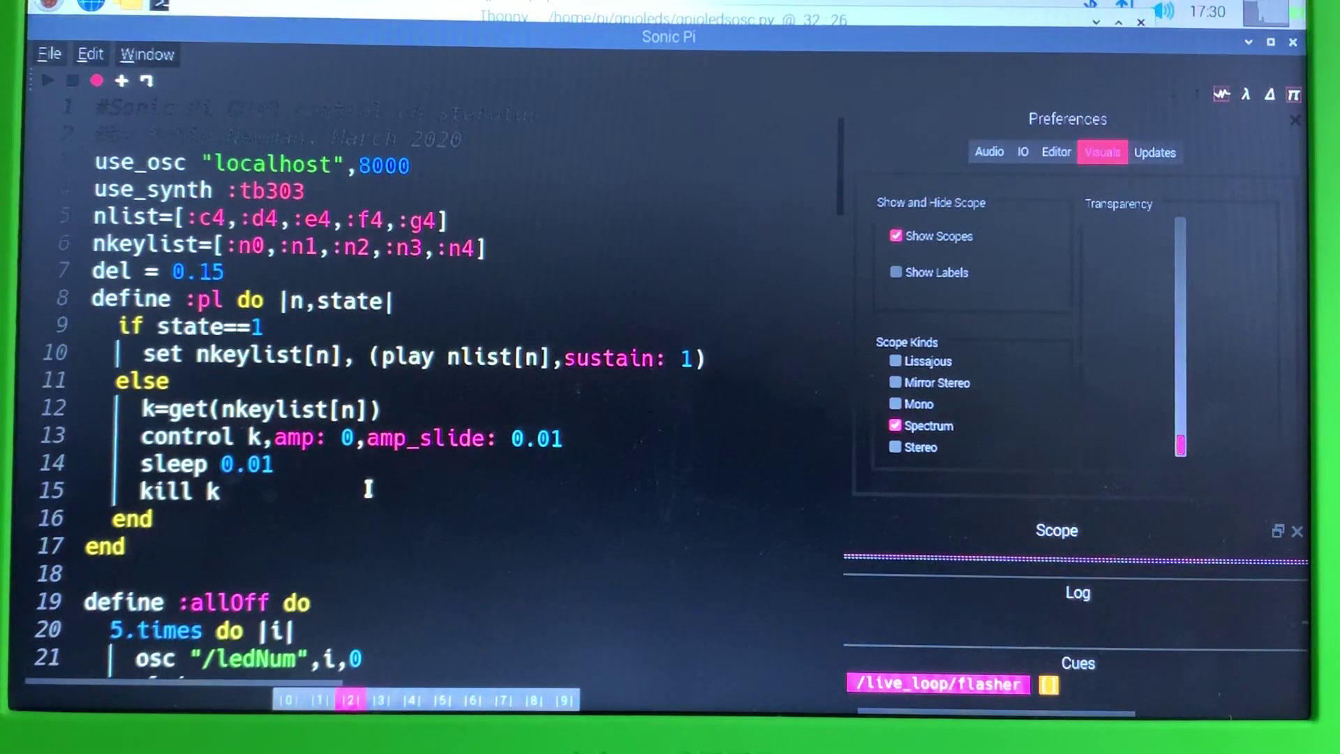
scroll(410, 493, "down", 4)
scroll(420, 504, "down", 1)
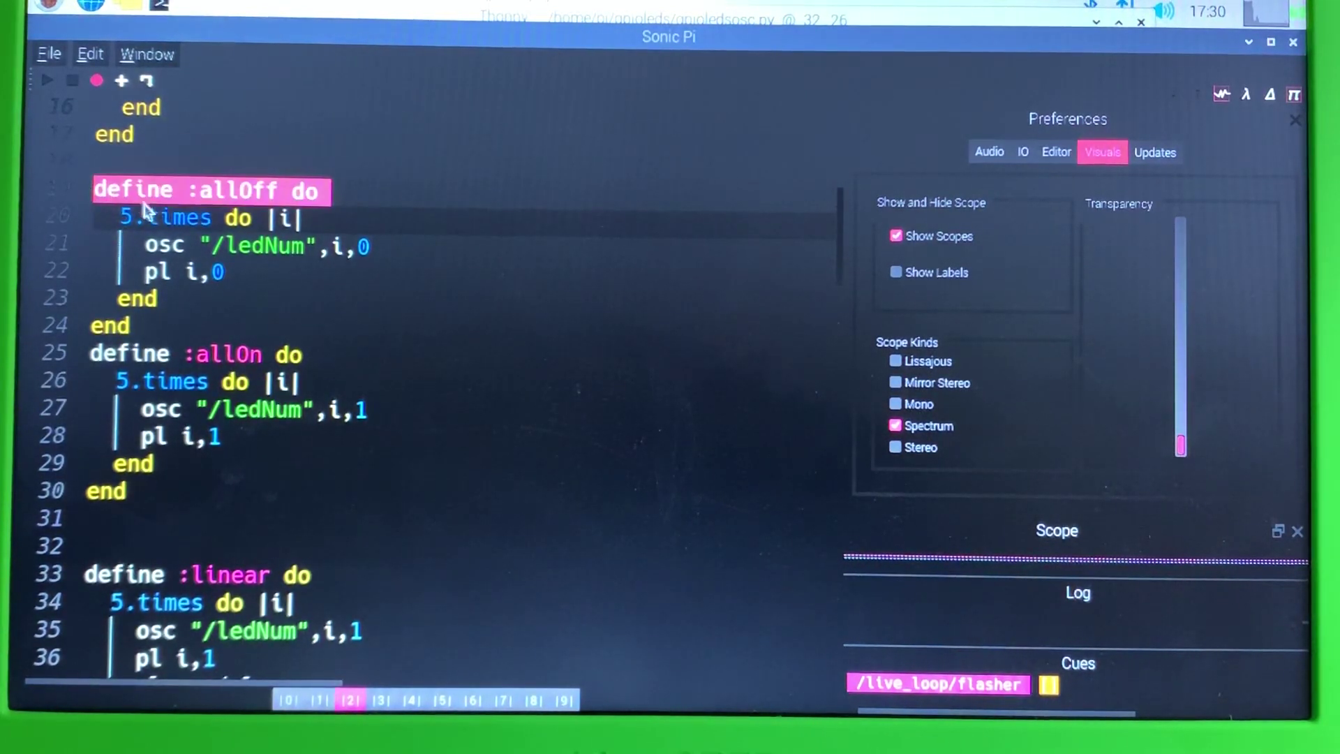
- Highlight the allOff define block, then the allOn define block (lines 25–30)
mouse_move(96, 189)
left_mouse_down()
mouse_move(175, 243)
mouse_move(170, 317)
left_mouse_up()
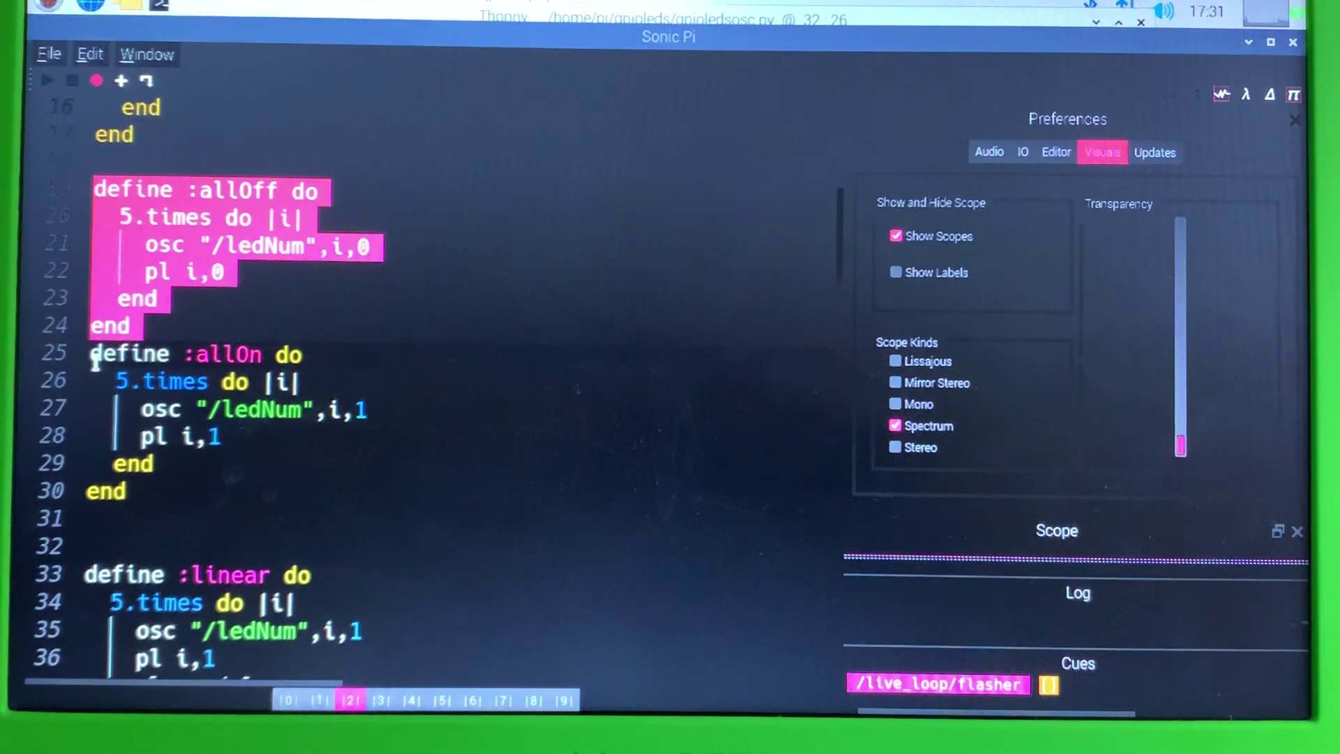
left_click_drag(94, 359, 145, 488)
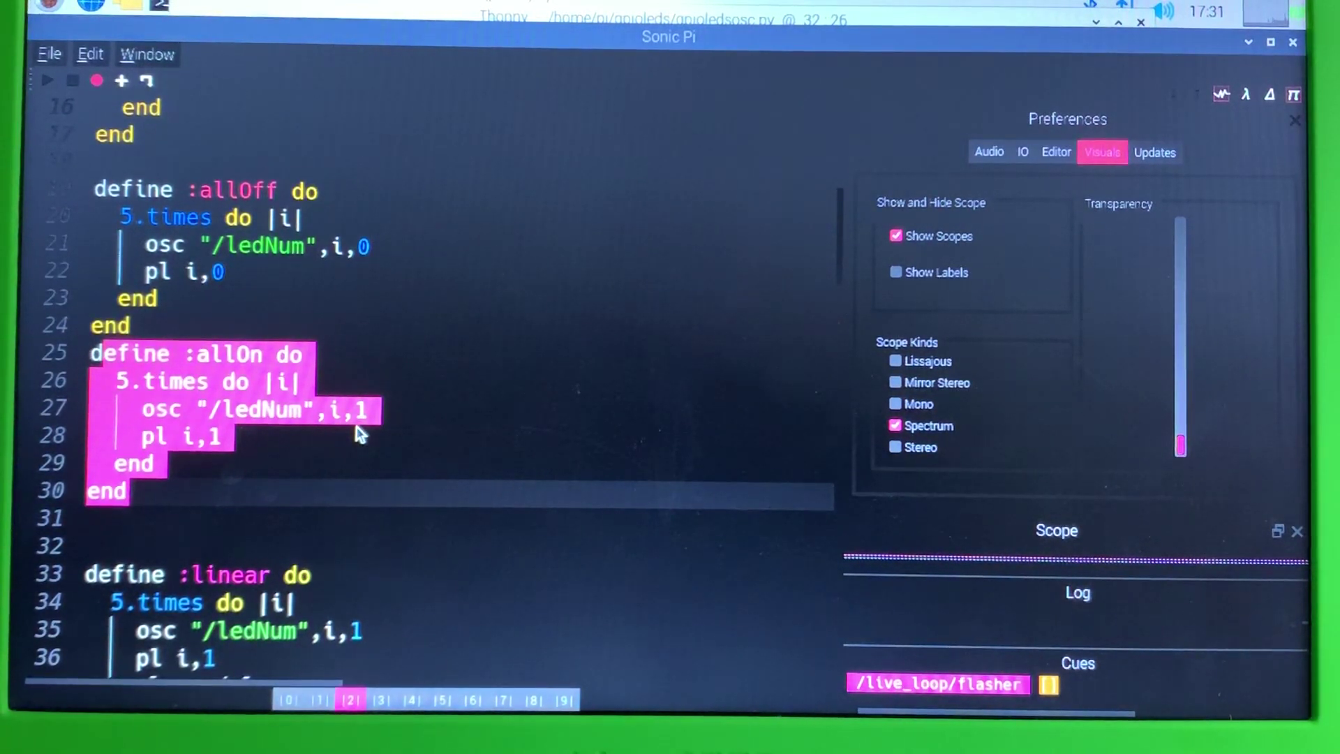
scroll(366, 454, "down", 3)
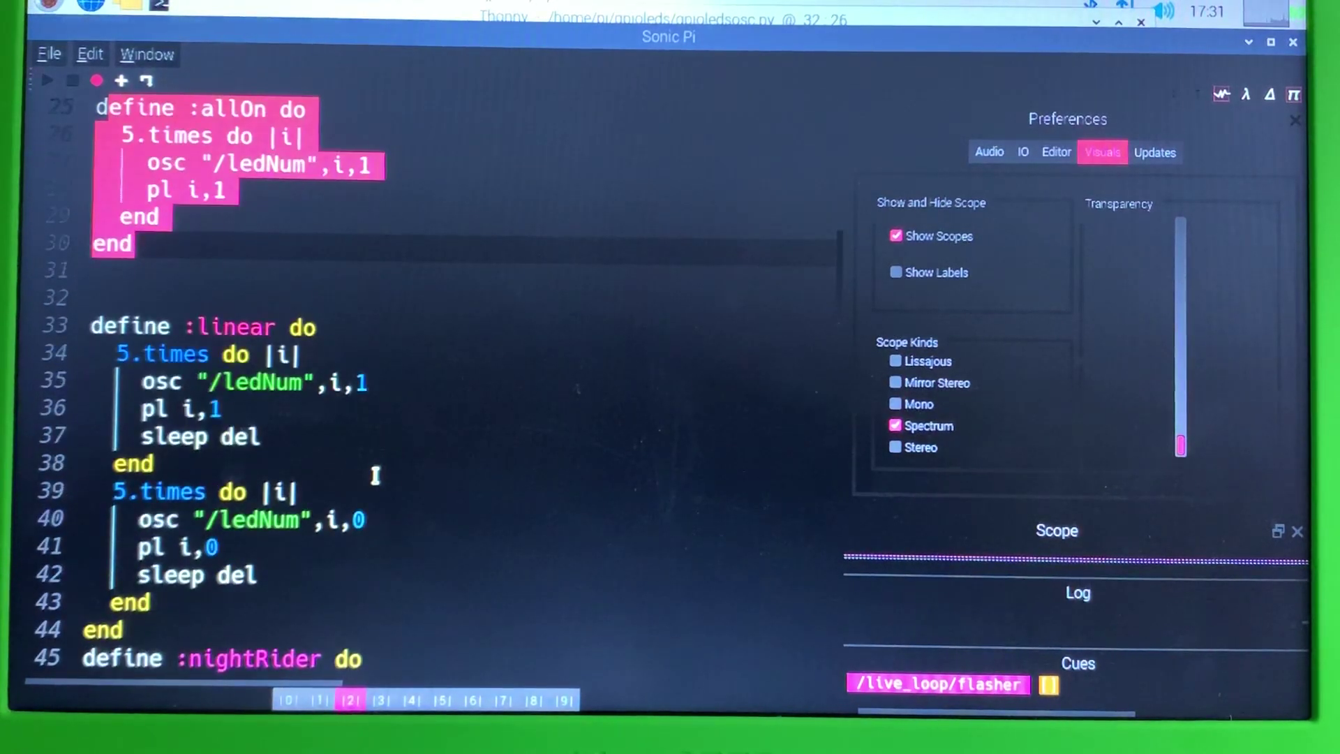
scroll(375, 474, "down", 1)
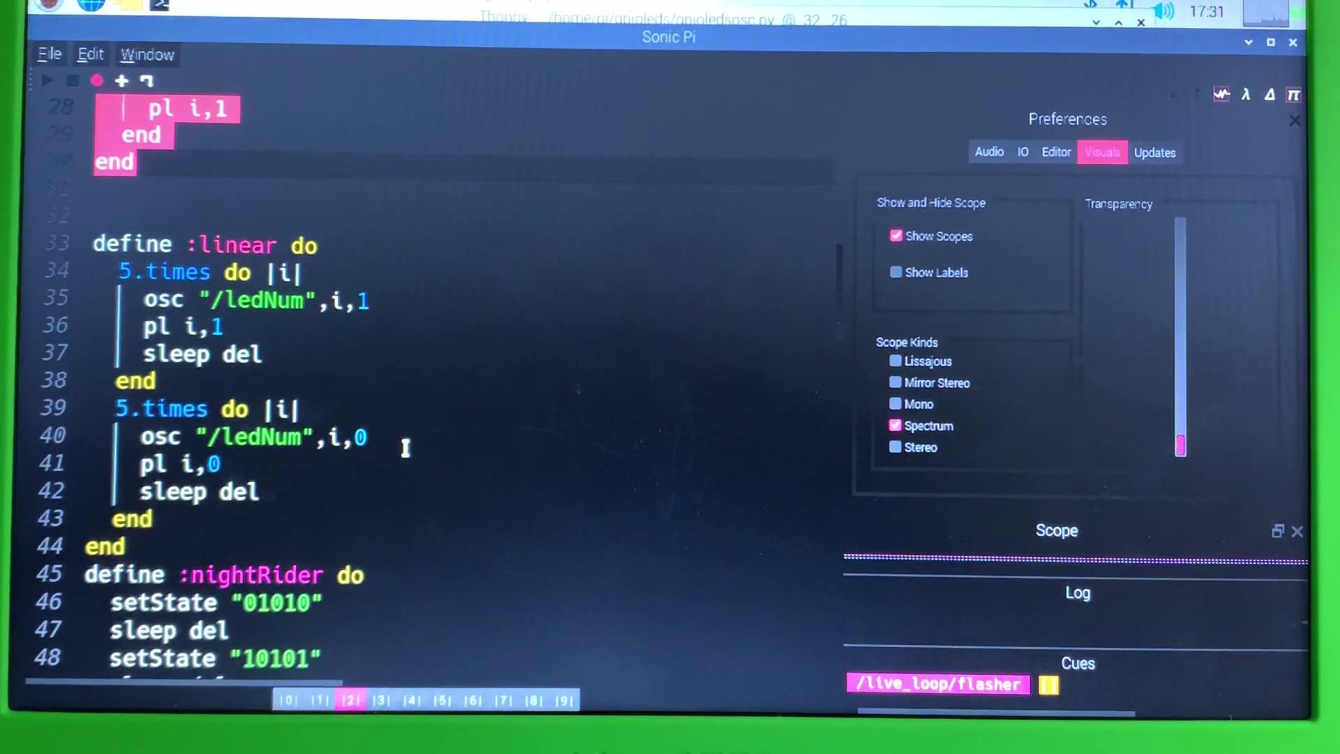
scroll(409, 451, "down", 3)
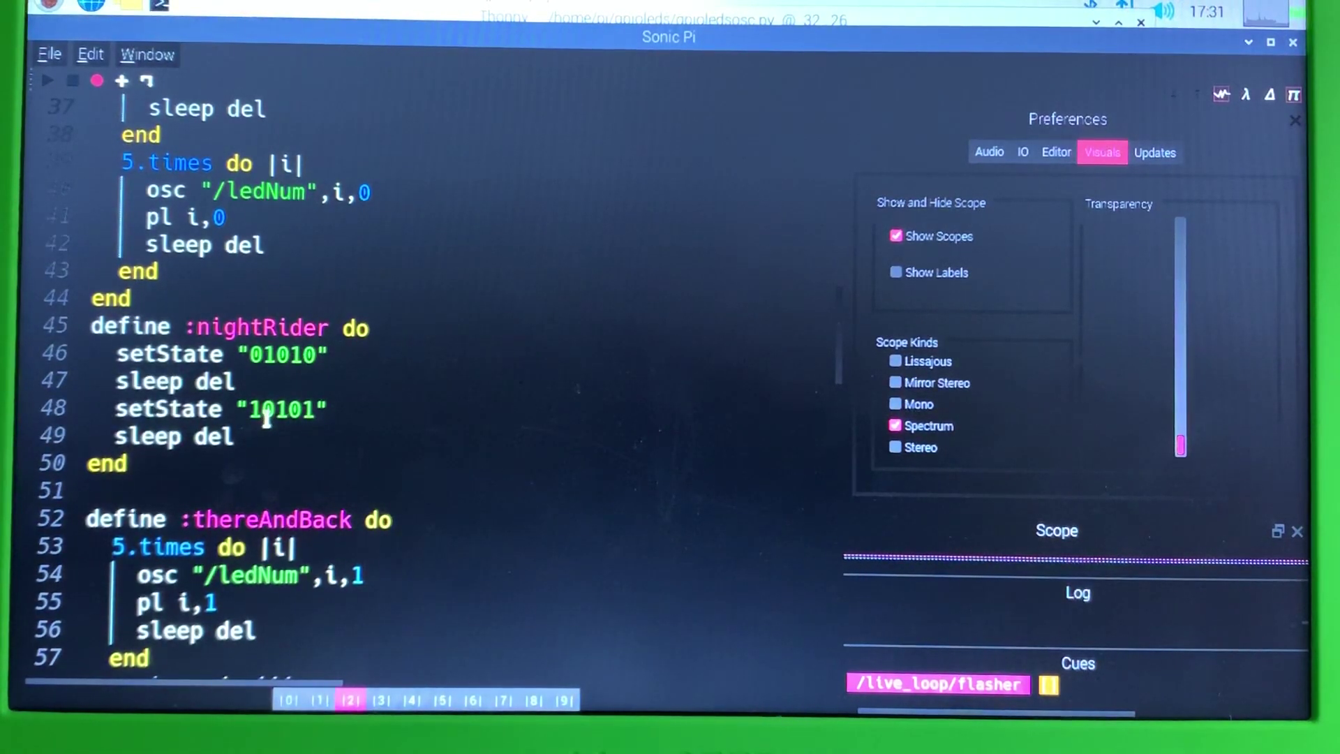
scroll(315, 427, "down", 3)
scroll(367, 443, "down", 3)
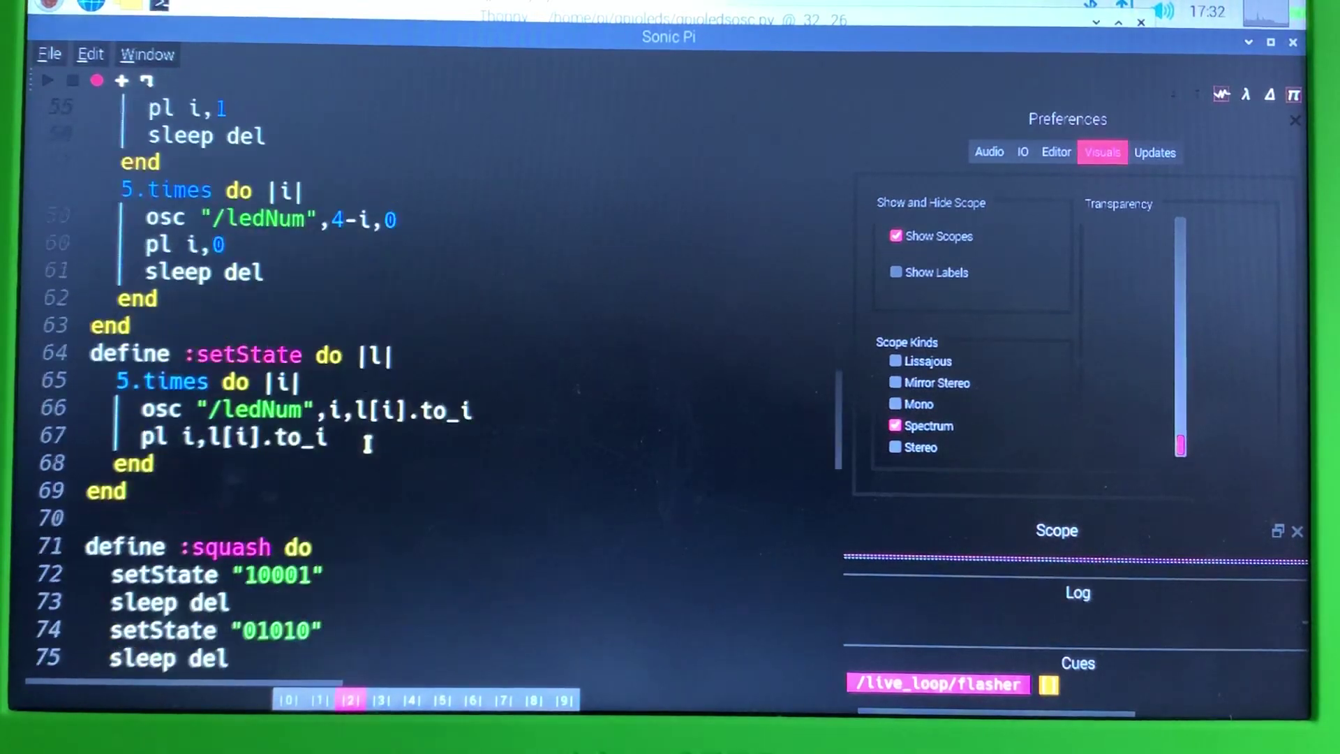
scroll(362, 444, "down", 3)
scroll(362, 444, "down", 5)
scroll(362, 450, "down", 4)
scroll(355, 459, "down", 1)
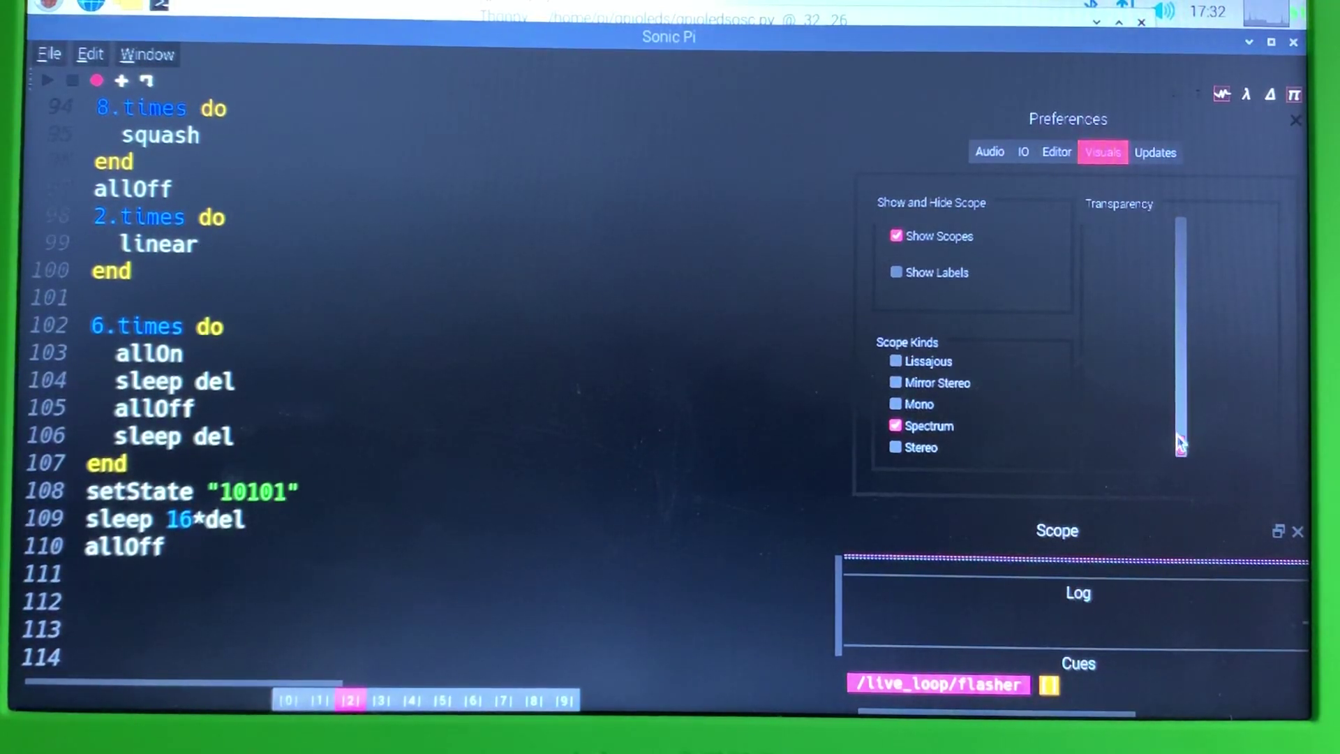
- Make the window see-through, close Preferences and run the tb303 program with Alt+R
left_click_drag(1182, 446, 1187, 287)
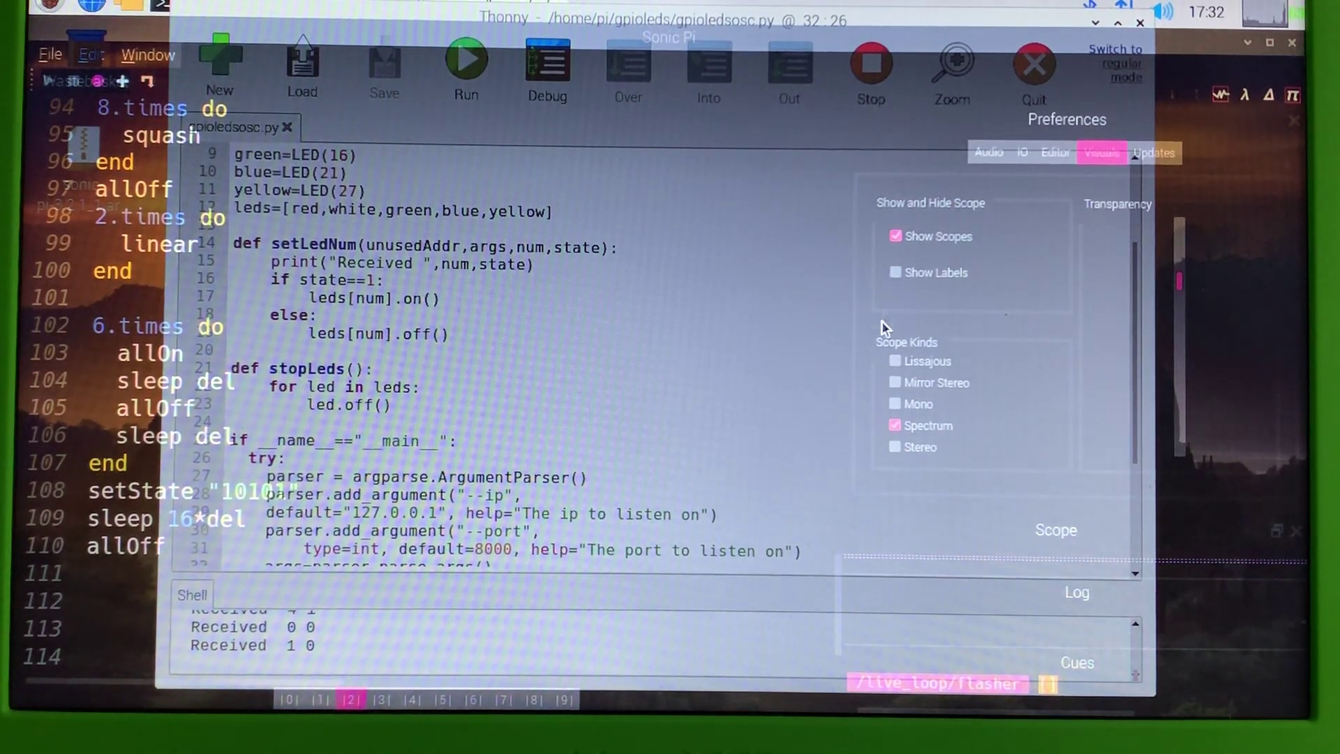
left_click(1291, 94)
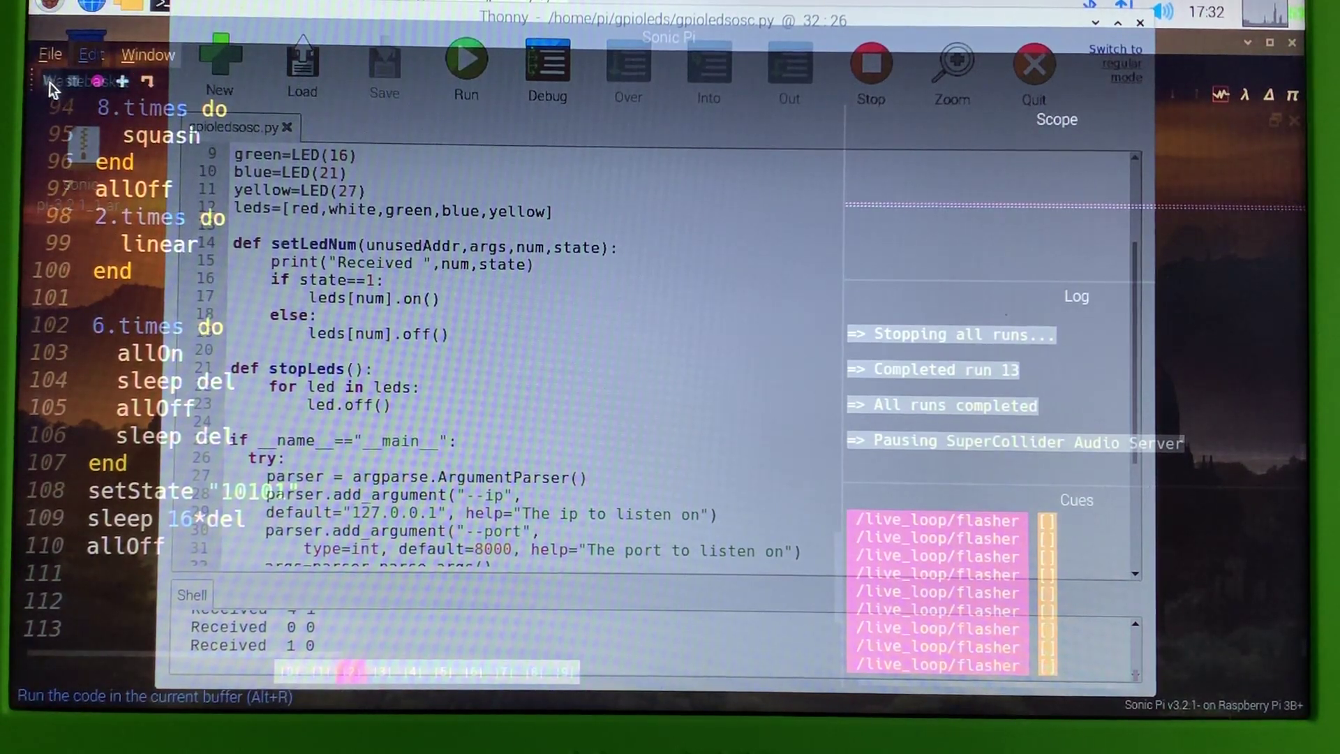
key("alt+r")
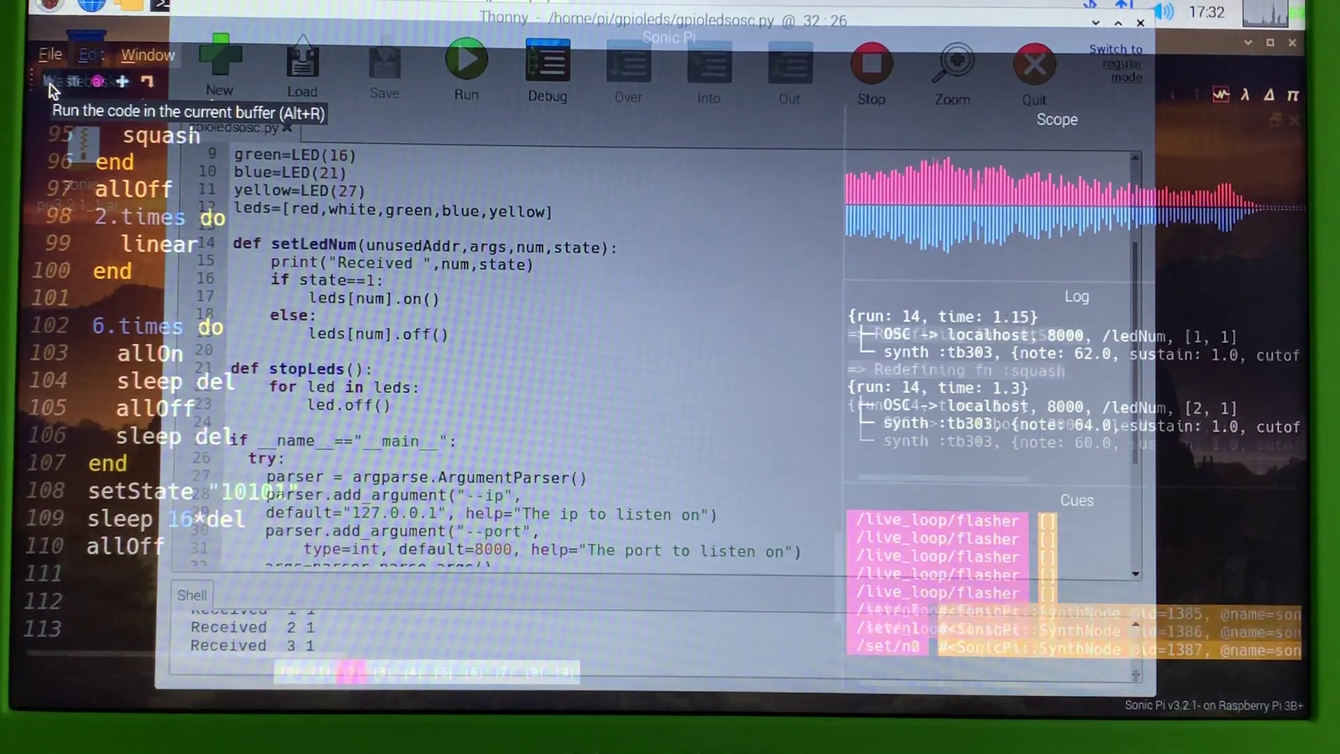